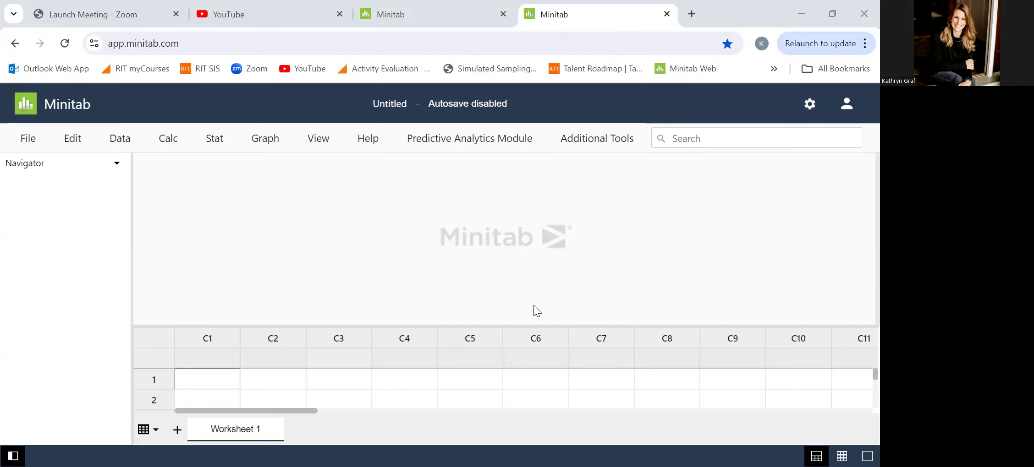
Start a single-curve Probability Distribution Plot using the View Probability option.
left_click(263, 148)
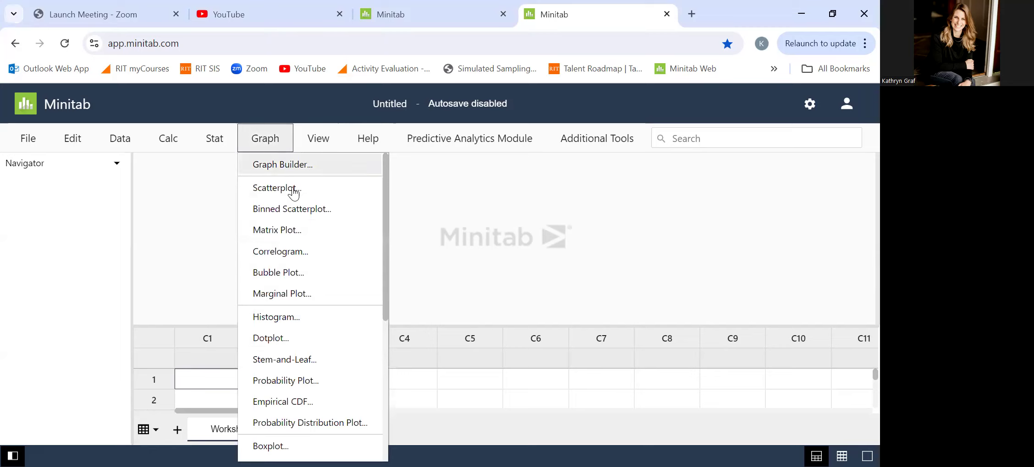
left_click(348, 423)
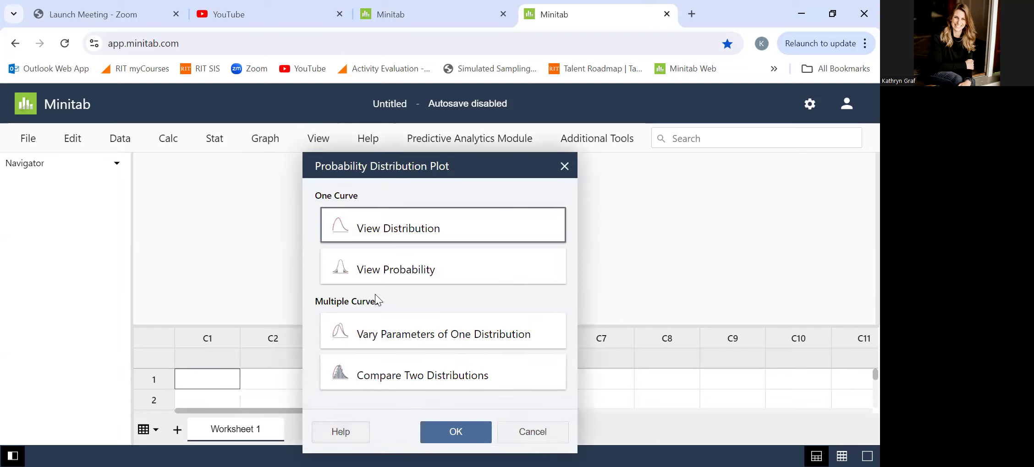
left_click(397, 275)
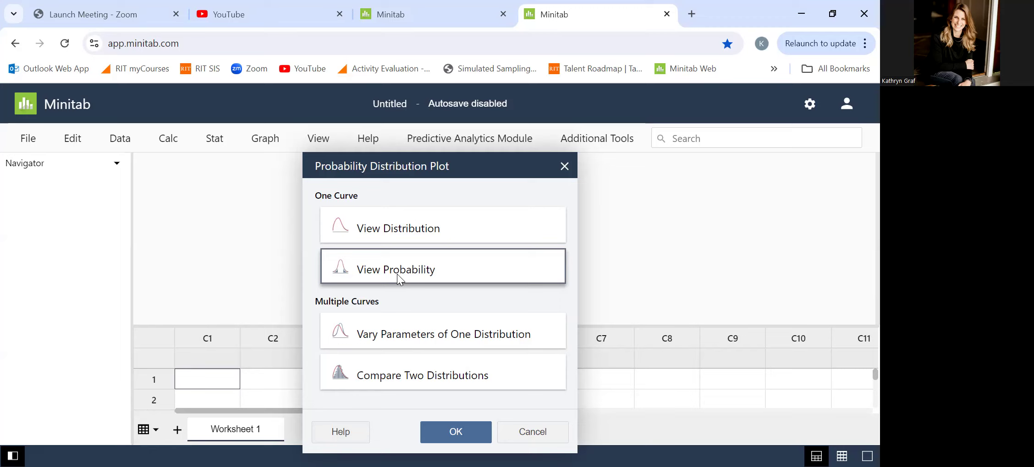
double_click(397, 275)
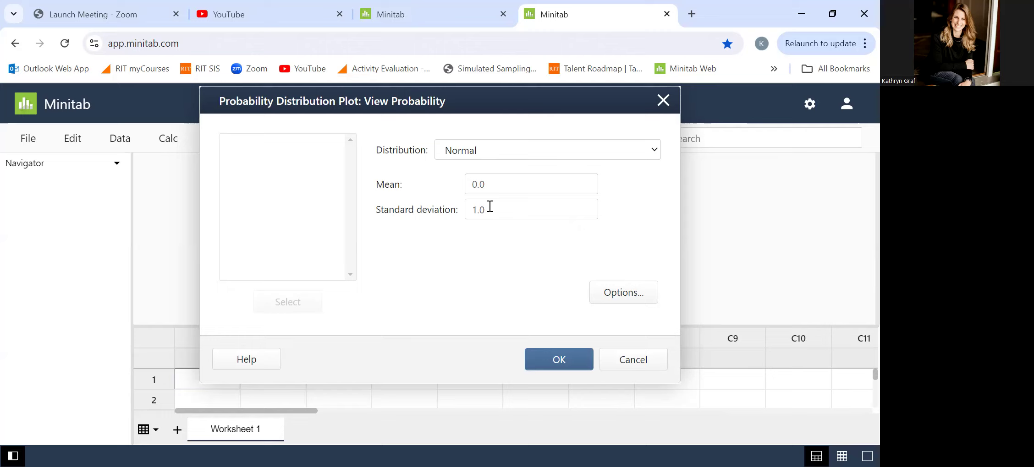
Set the normal distribution's mean to 80 and its standard deviation to 9.
left_click(501, 188)
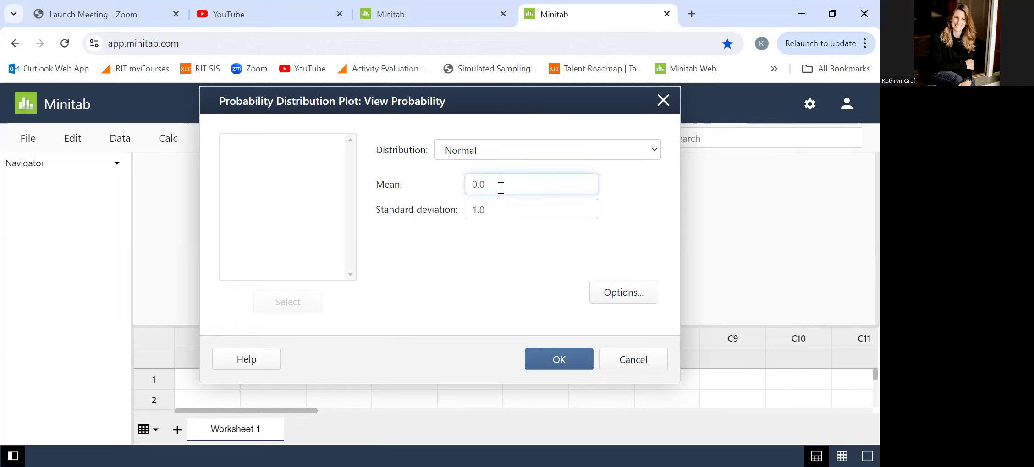
left_click_drag(501, 188, 470, 184)
type("80")
left_click(514, 215)
key("BackSpace")
key("BackSpace")
type("9")
key("BackSpace")
key("BackSpace")
type("9")
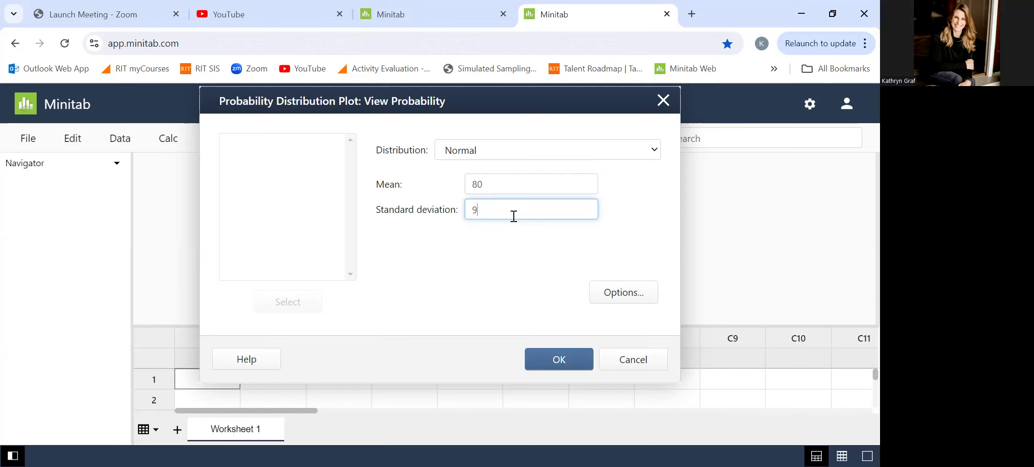
Shade the right tail of the curve by a specified x value of 90.
left_click(605, 298)
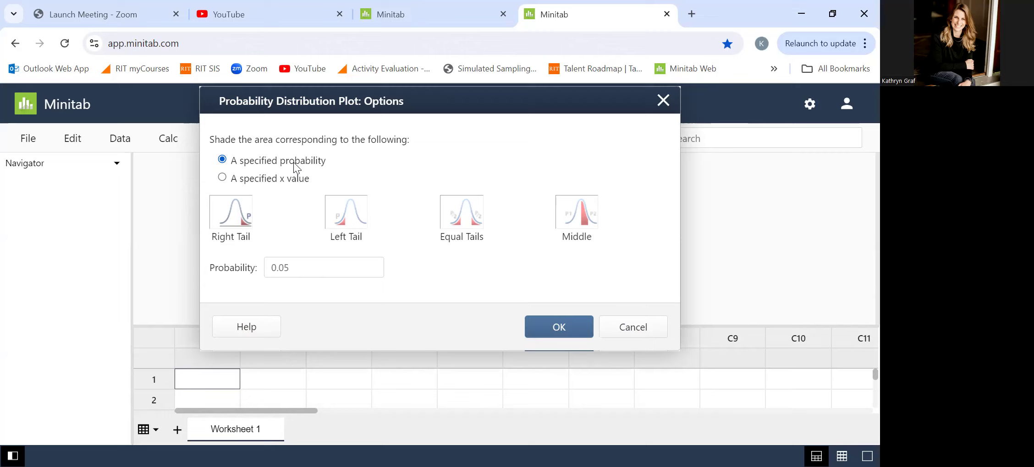
left_click(257, 178)
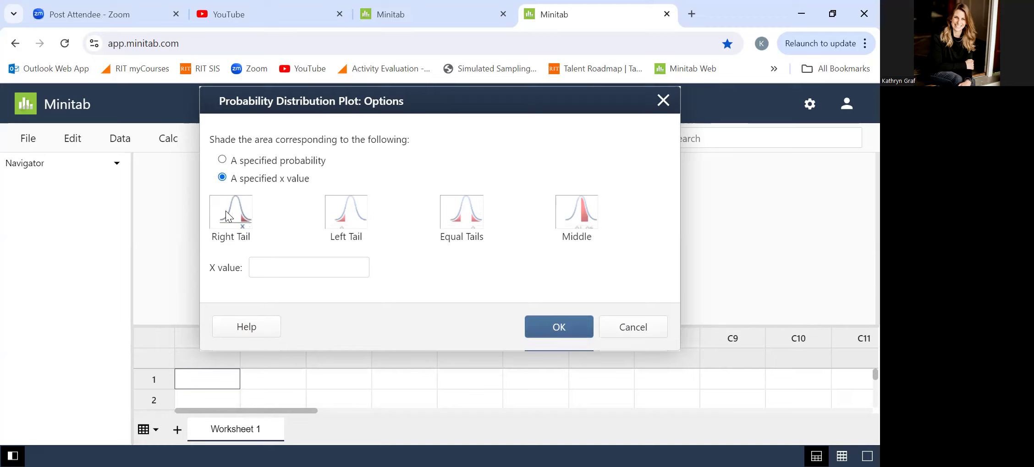
left_click(267, 266)
type("90")
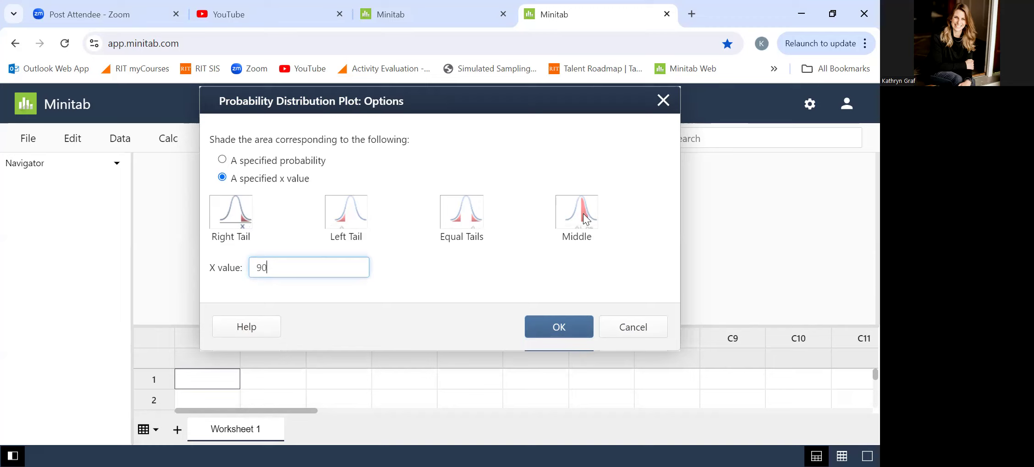
key("Tab")
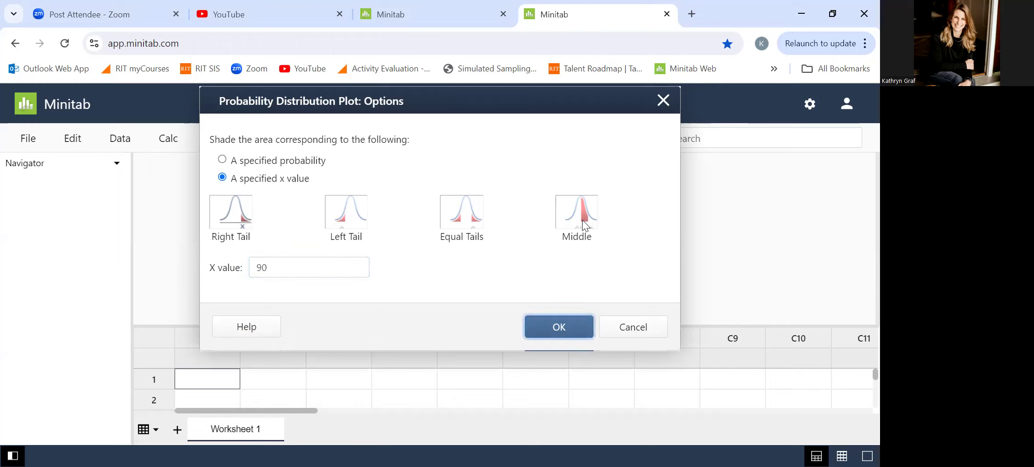
Try the Middle shading option with its two x value fields and return to Right Tail.
left_click(582, 220)
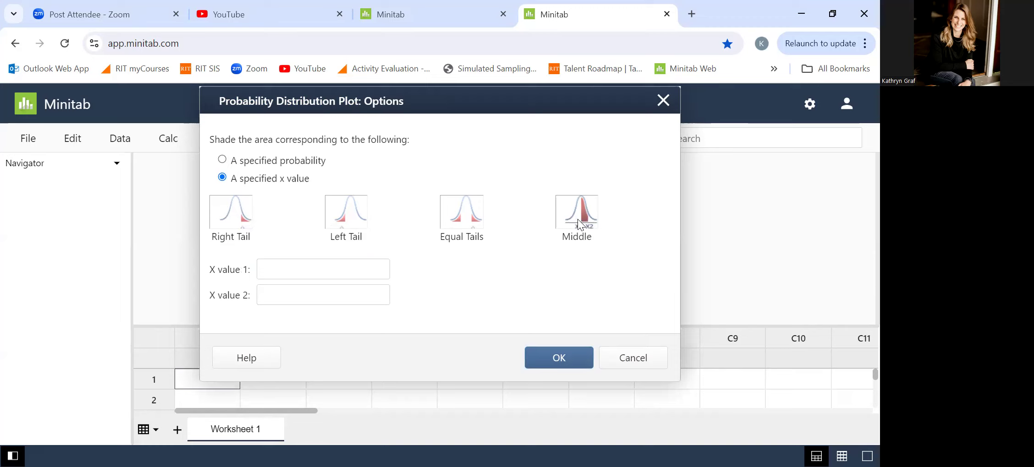
left_click(293, 271)
left_click(297, 293)
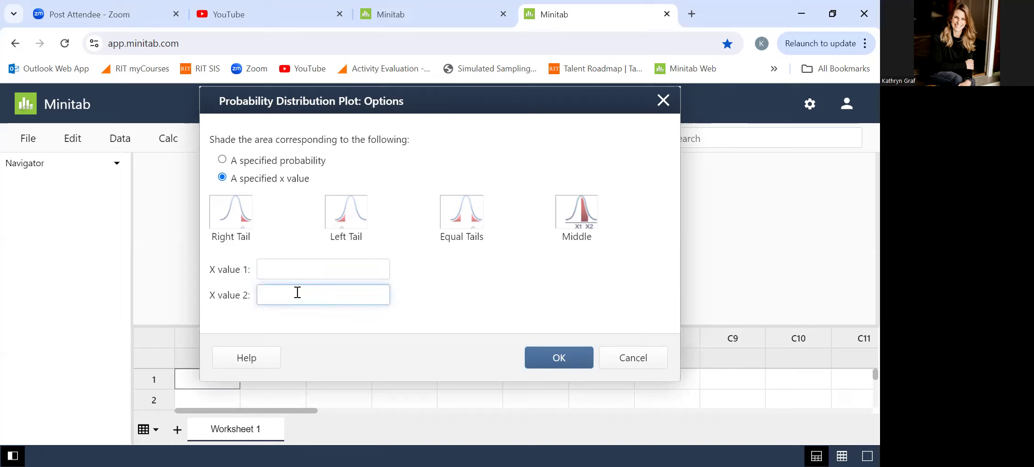
left_click(237, 218)
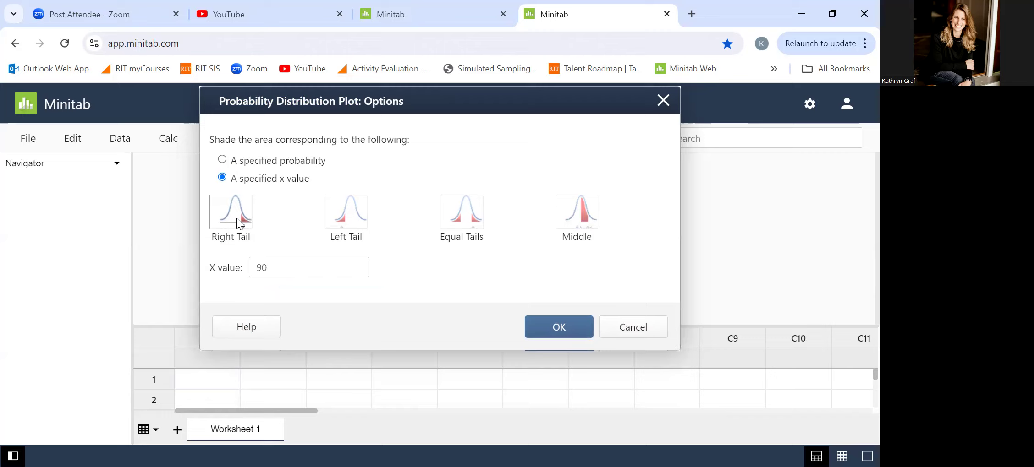
Accept the right-tail shading settings and generate the normal distribution plot.
left_click(280, 268)
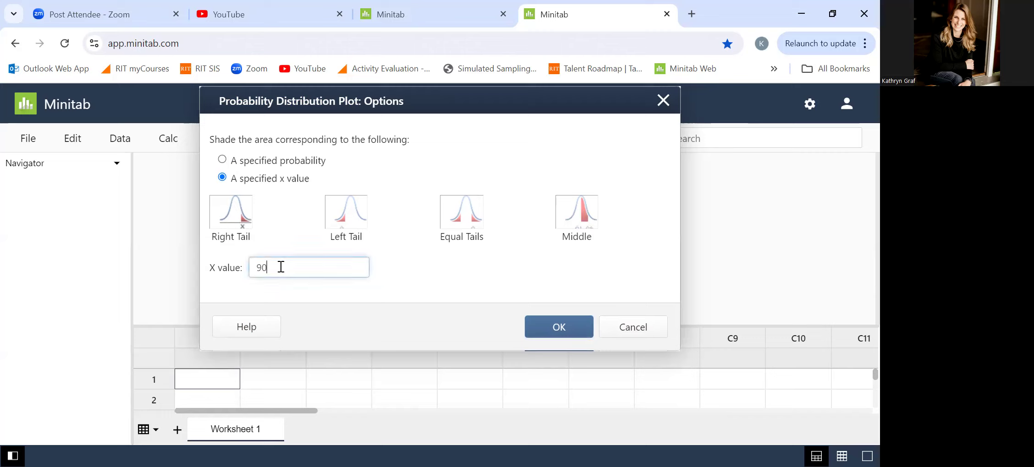
left_click(567, 337)
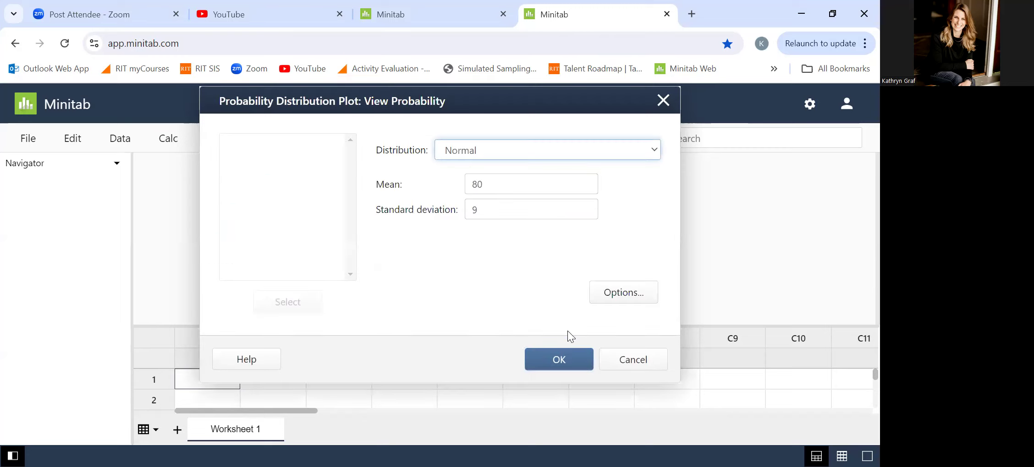
left_click(562, 363)
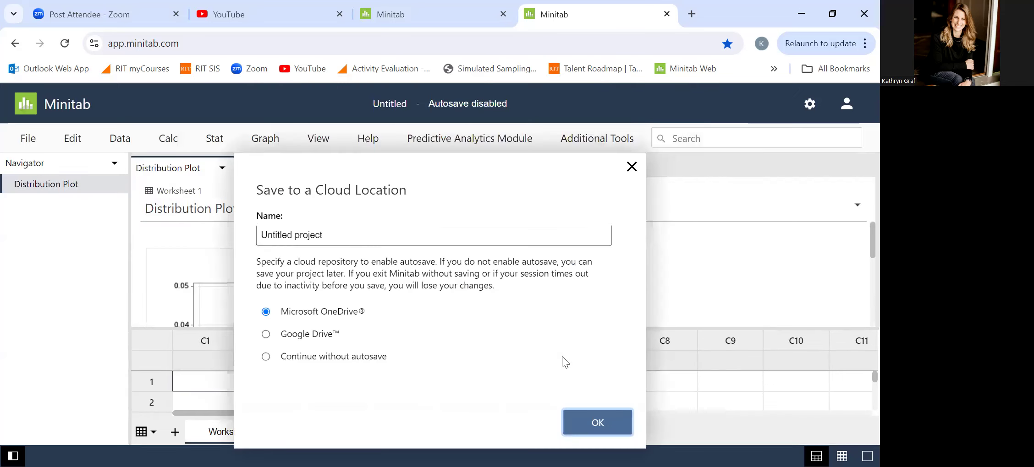
Continue without autosave and enlarge the plot output area by shrinking the worksheet area.
left_click(374, 358)
left_click(598, 424)
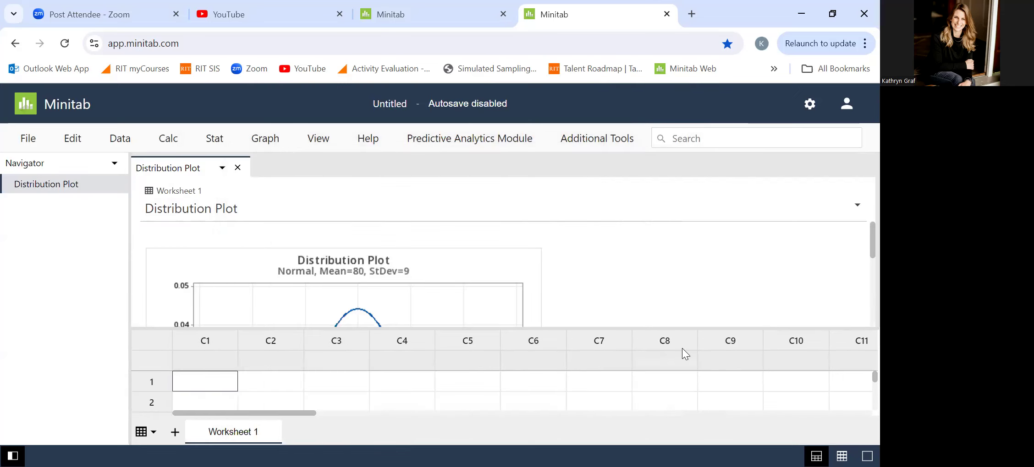
left_click_drag(682, 328, 685, 425)
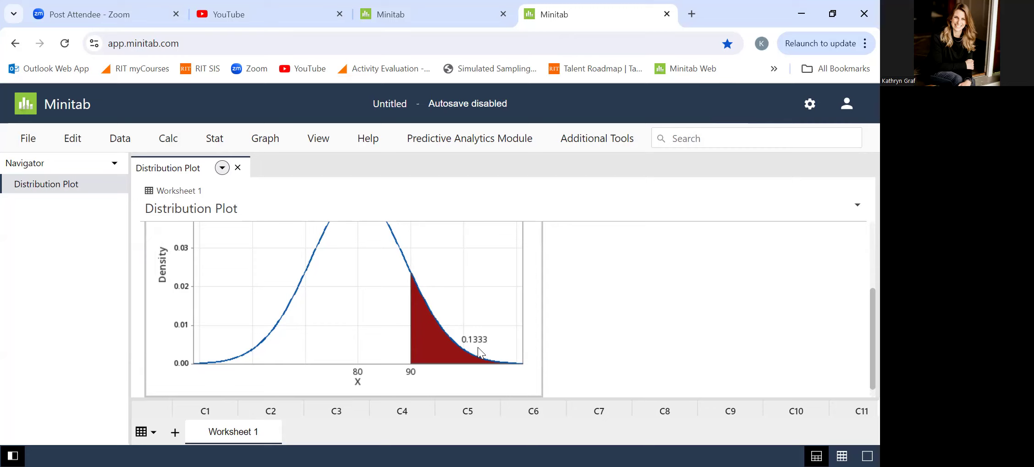
Start a second single-curve Probability Distribution Plot with View Probability.
left_click(268, 139)
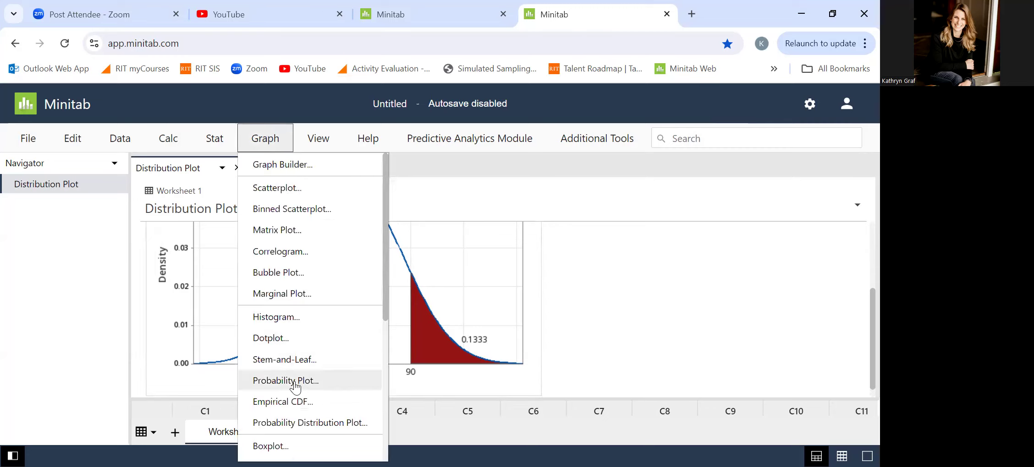
left_click(303, 424)
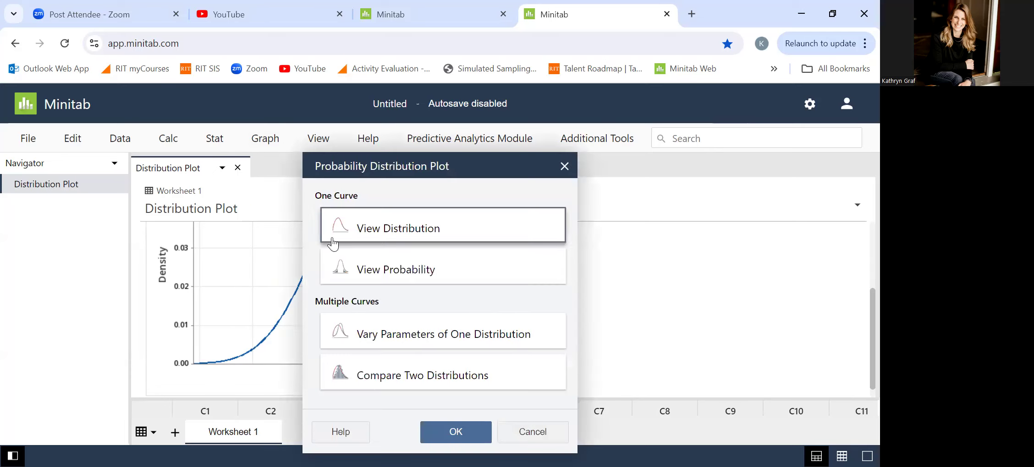
double_click(400, 264)
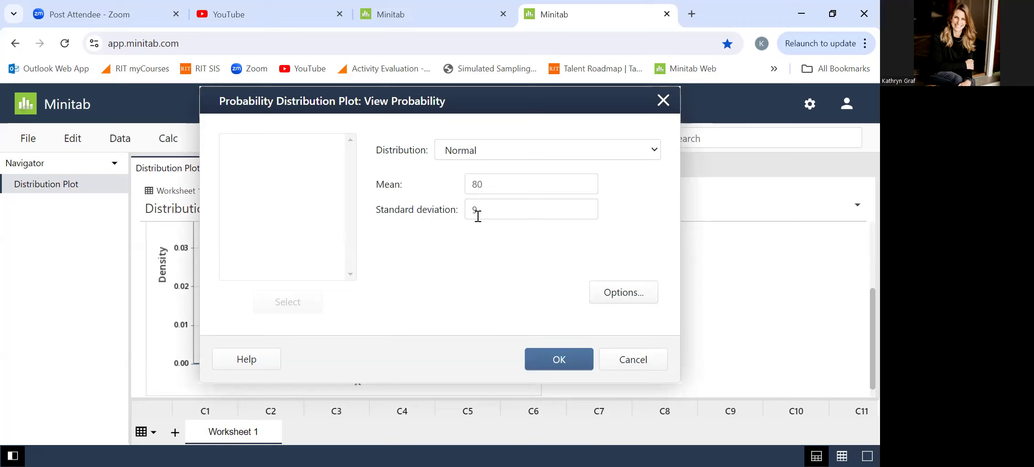
Shade the left tail of the curve by a specified probability of .4.
left_click(620, 293)
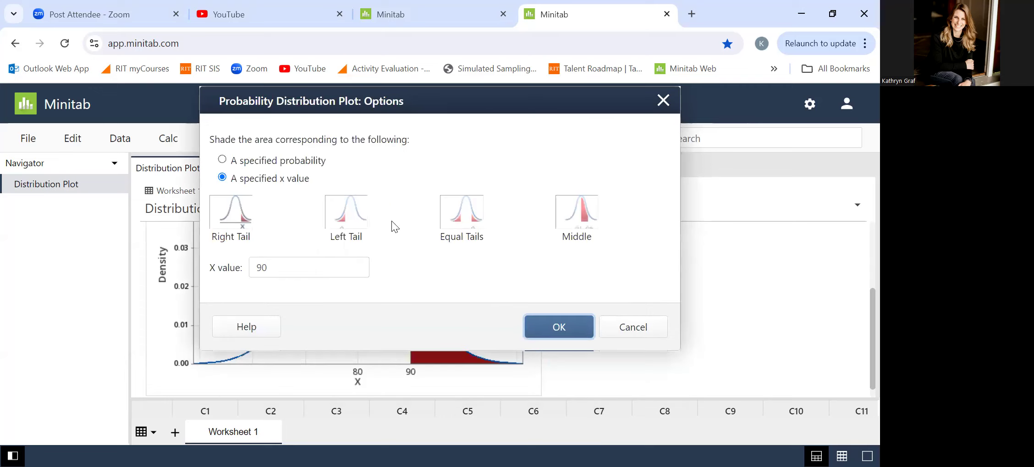
left_click(223, 160)
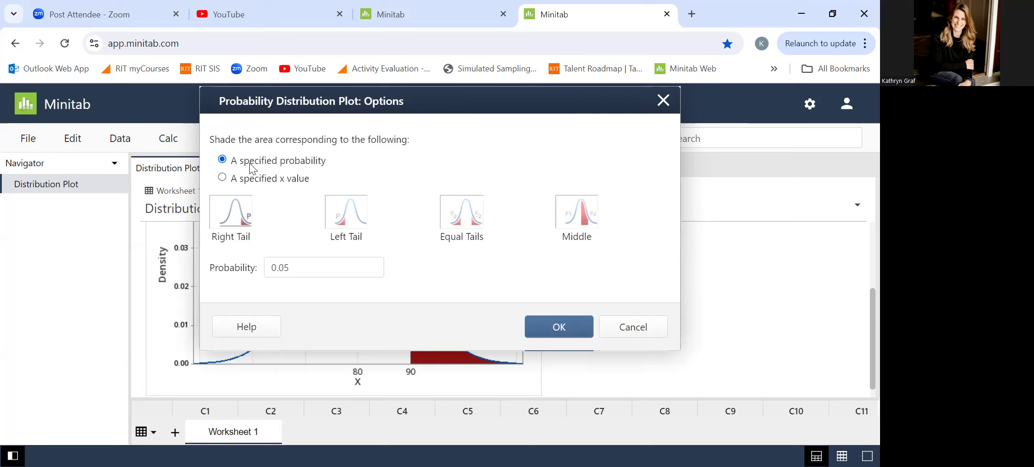
left_click(346, 222)
double_click(311, 269)
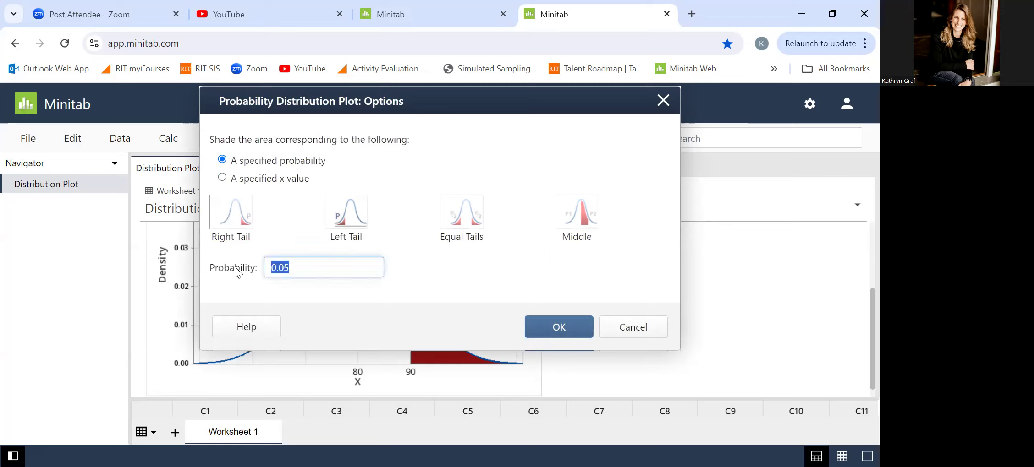
type(".4")
Generate the left-tail distribution plot and widen its graph in the output area.
left_click(560, 327)
left_click(562, 356)
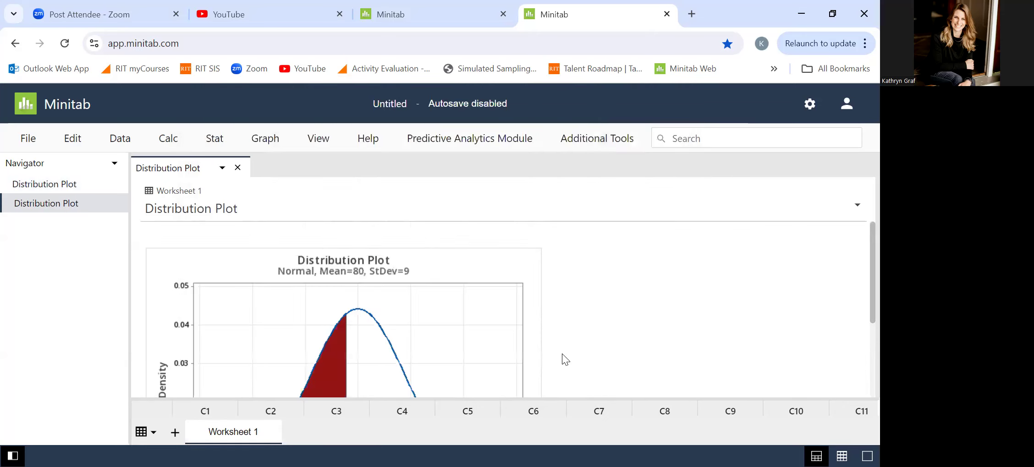
scroll(563, 354, "down", 3)
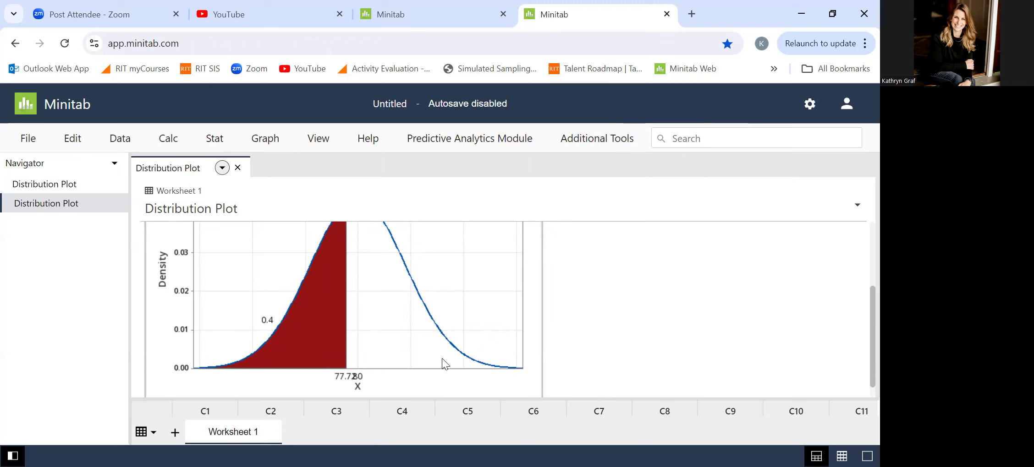
left_click_drag(542, 287, 770, 264)
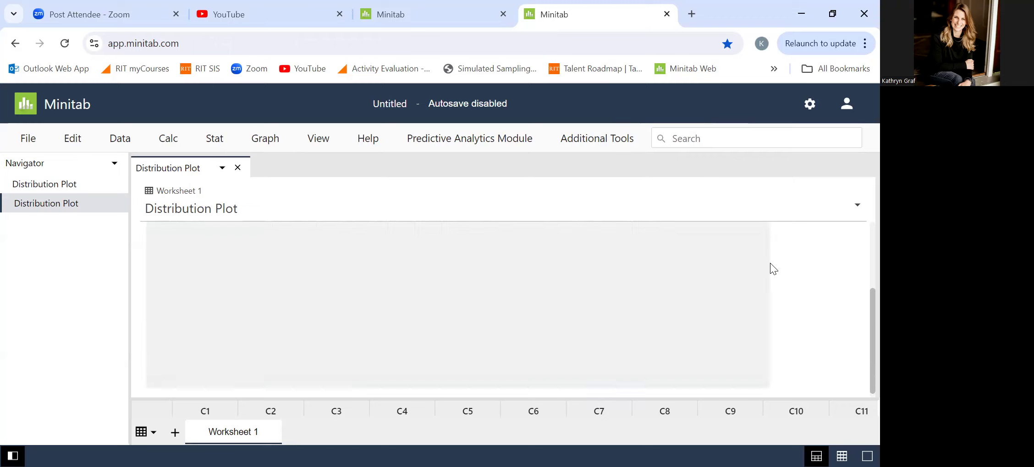